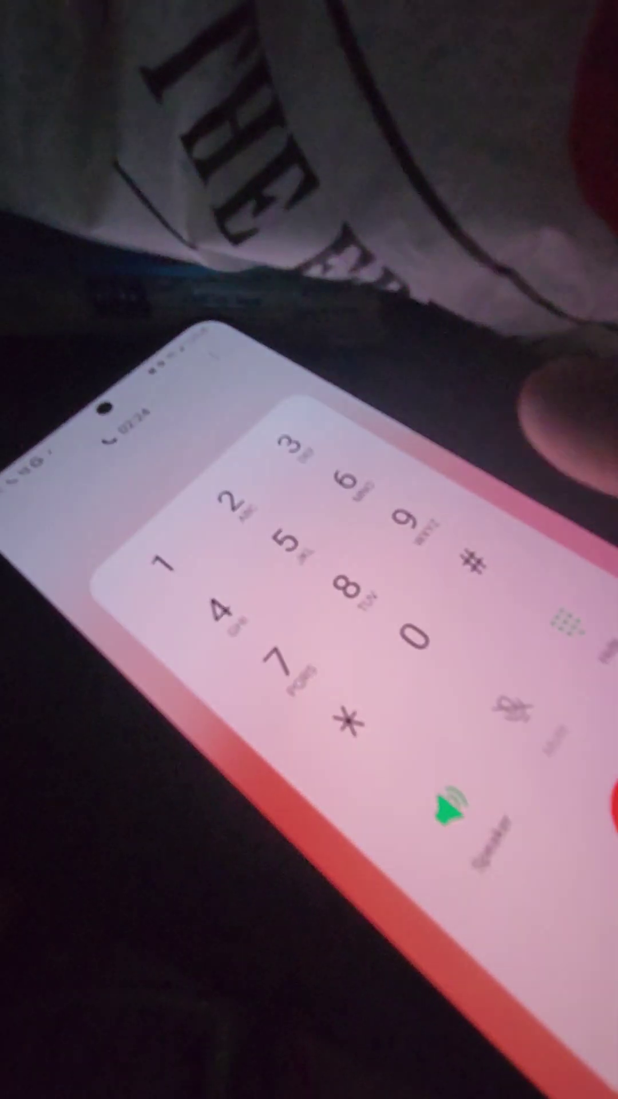
click(525, 556)
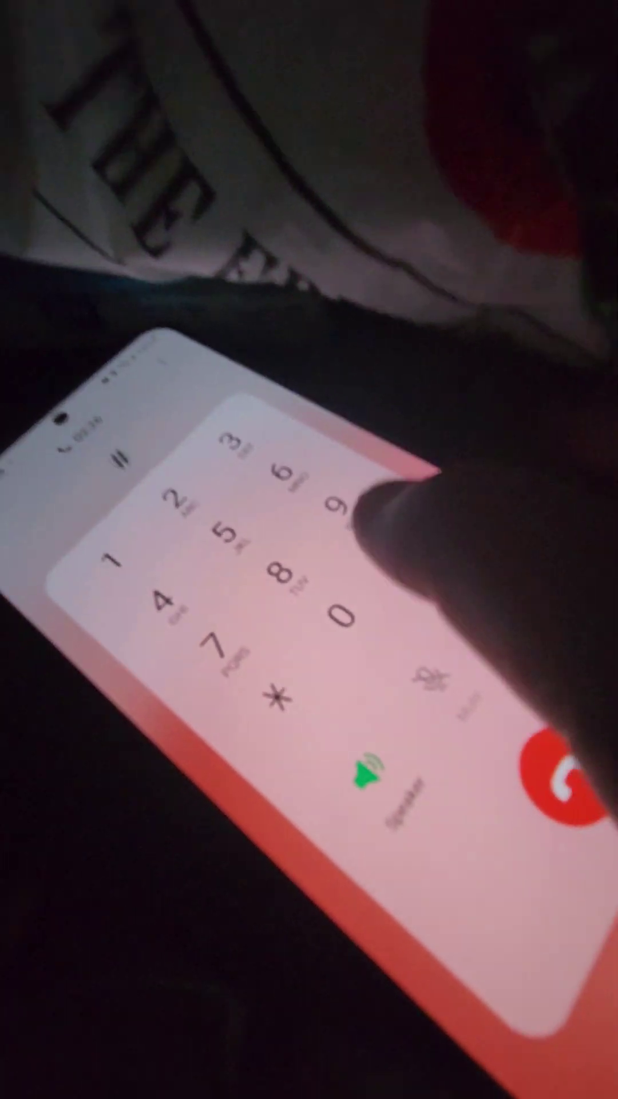